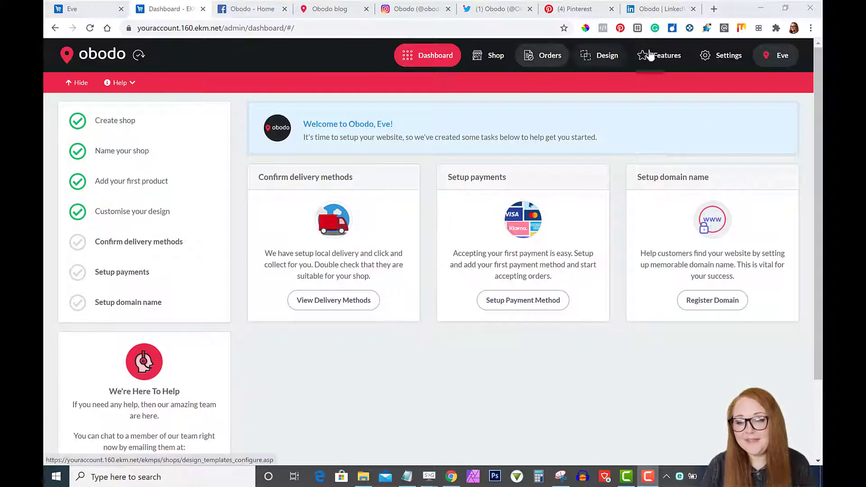
Step: Install the Social Plugins feature from the shop's available features and dismiss the pending updates notice
left_click(665, 56)
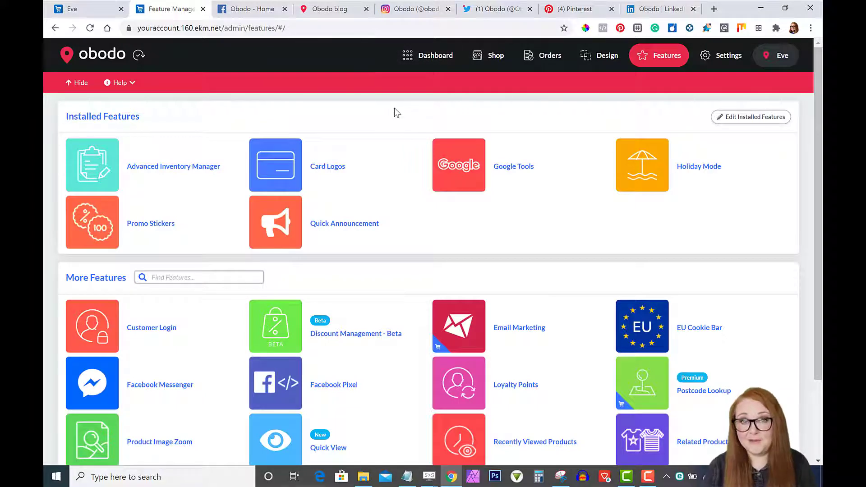
scroll(394, 112, "down", 3)
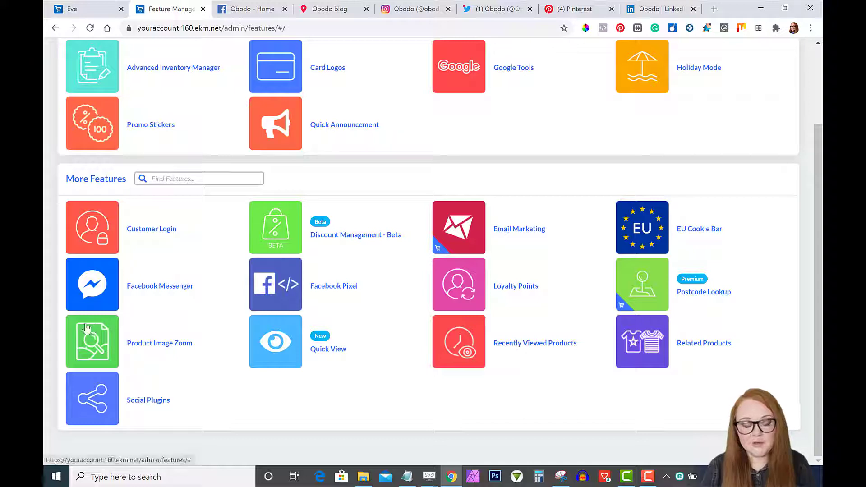
left_click(129, 405)
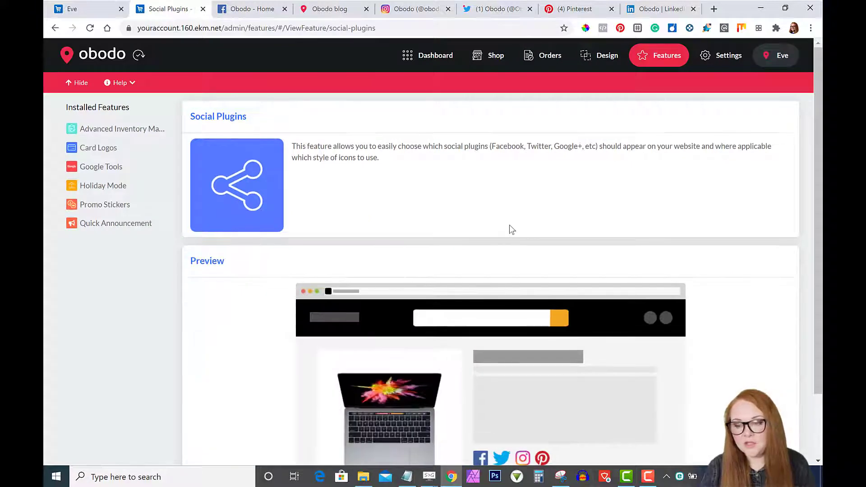
scroll(509, 229, "down", 2)
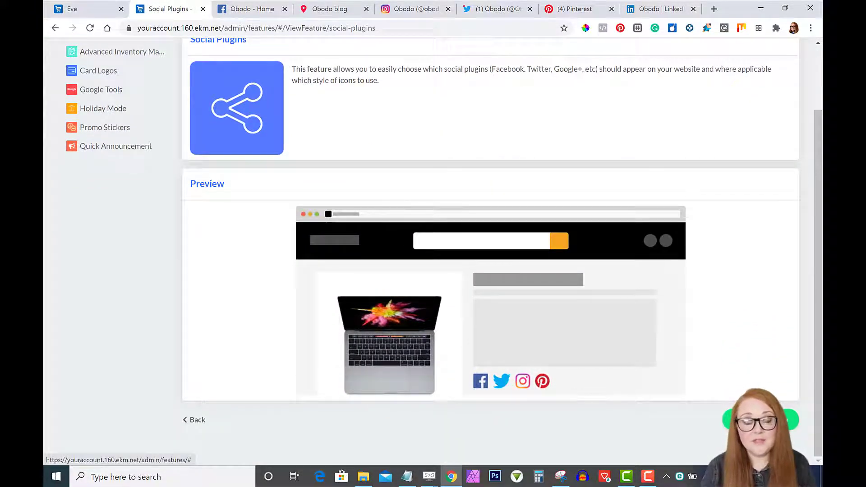
left_click(761, 420)
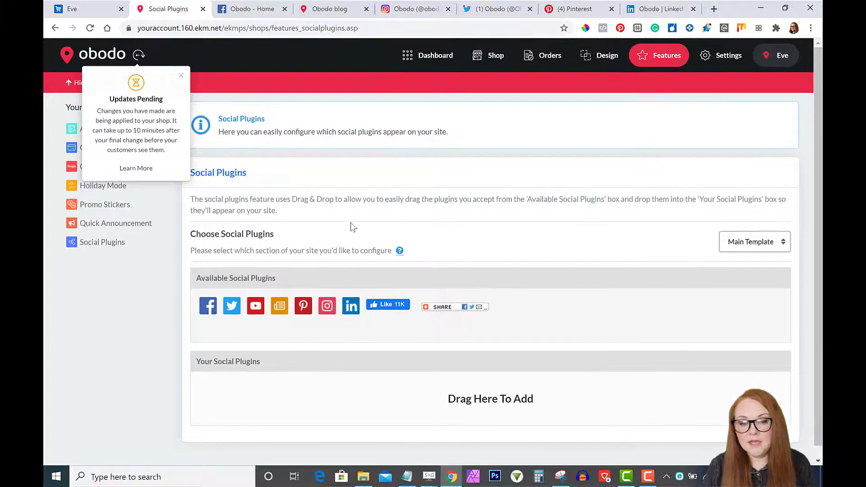
left_click(180, 75)
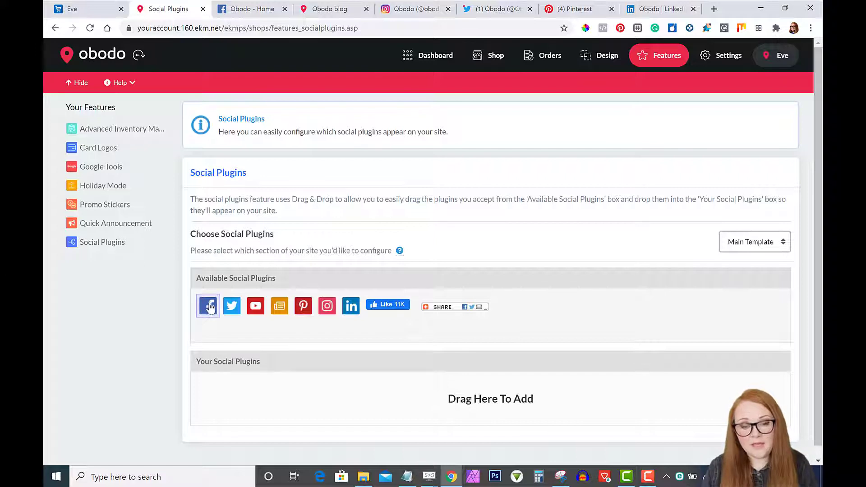
Step: Add the Facebook, Twitter, Blog, Pinterest, Instagram and LinkedIn plugins, in that order, to Your Social Plugins for the Main Template
left_click_drag(210, 307, 203, 395)
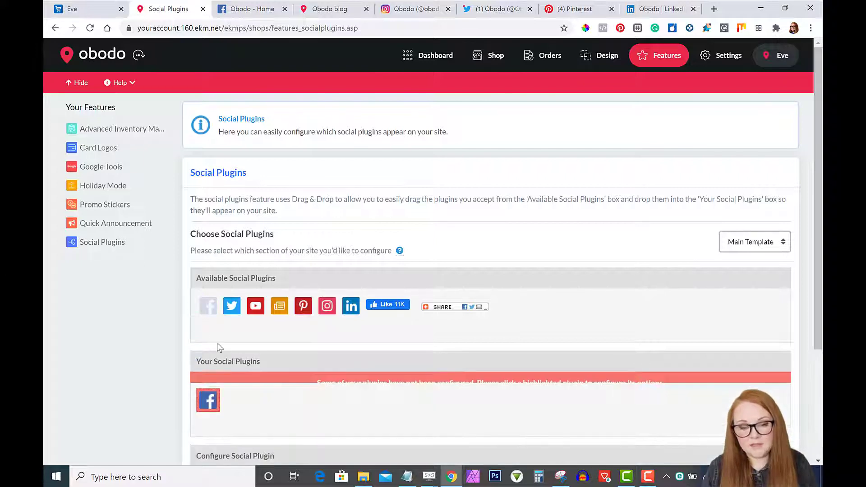
left_click_drag(232, 308, 239, 411)
left_click_drag(279, 307, 259, 410)
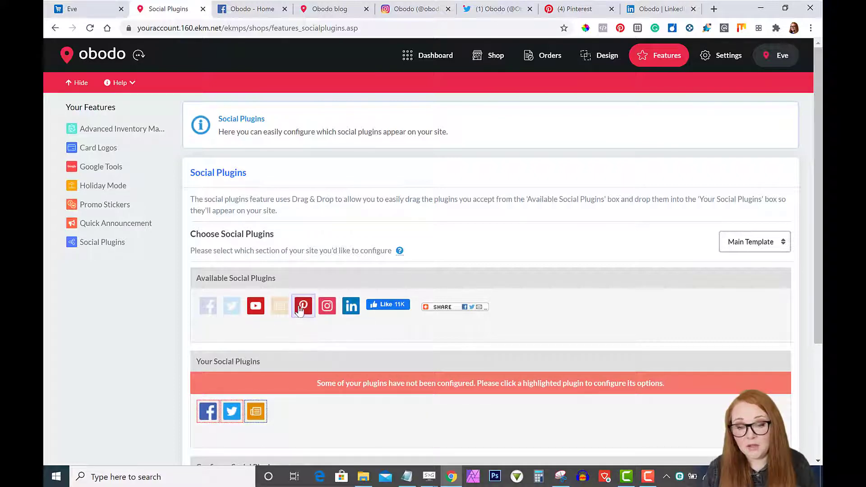
left_click_drag(299, 309, 305, 412)
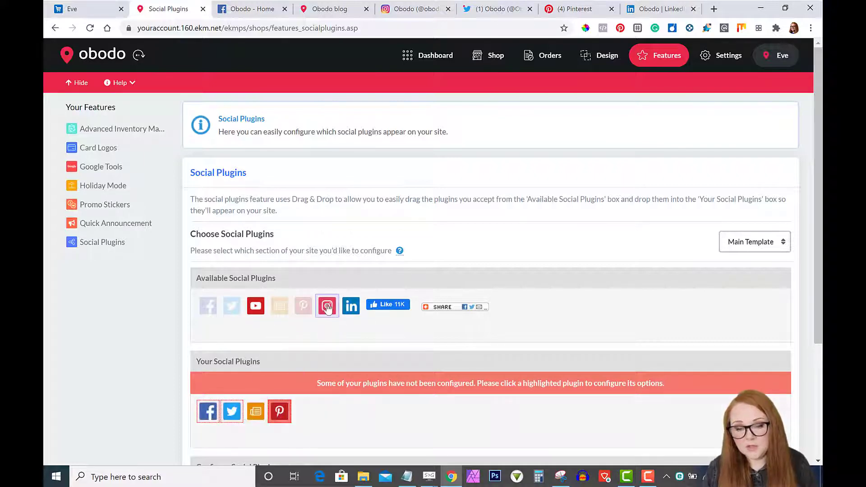
left_click_drag(328, 307, 307, 412)
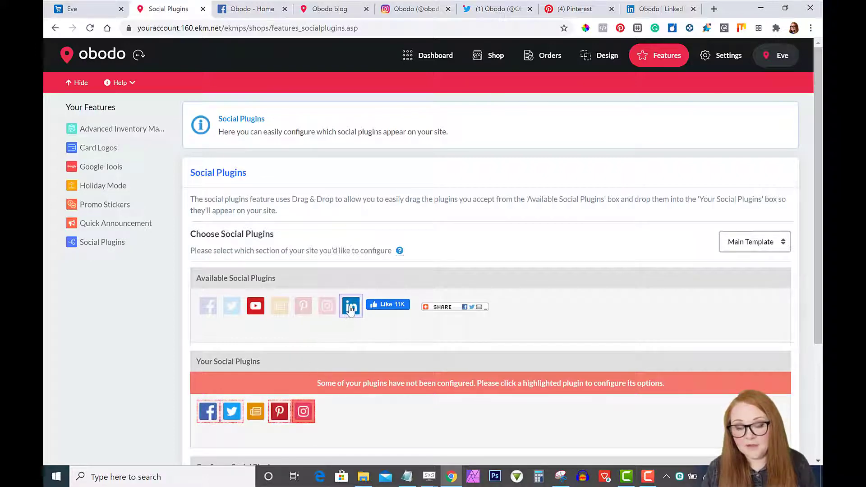
left_click_drag(351, 309, 338, 413)
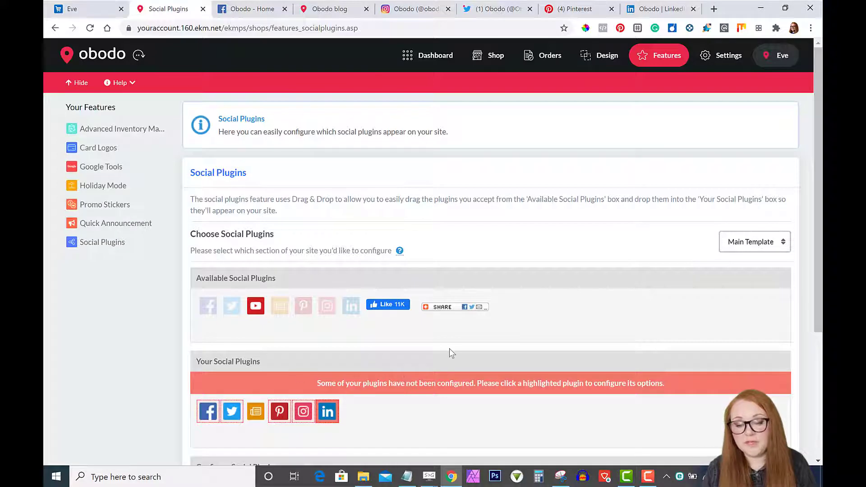
Step: Set the Facebook plugin's username to obodoshopuk, copied from the address of the shop's Facebook page, and save it
scroll(450, 349, "down", 1)
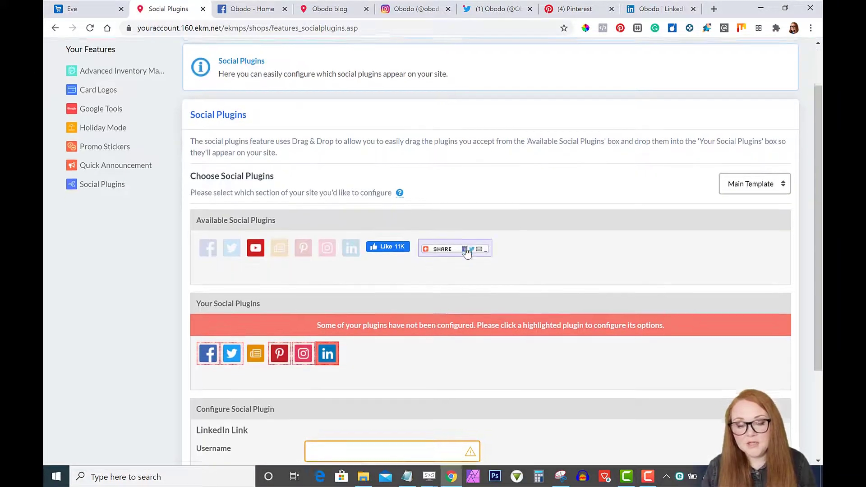
scroll(468, 251, "down", 3)
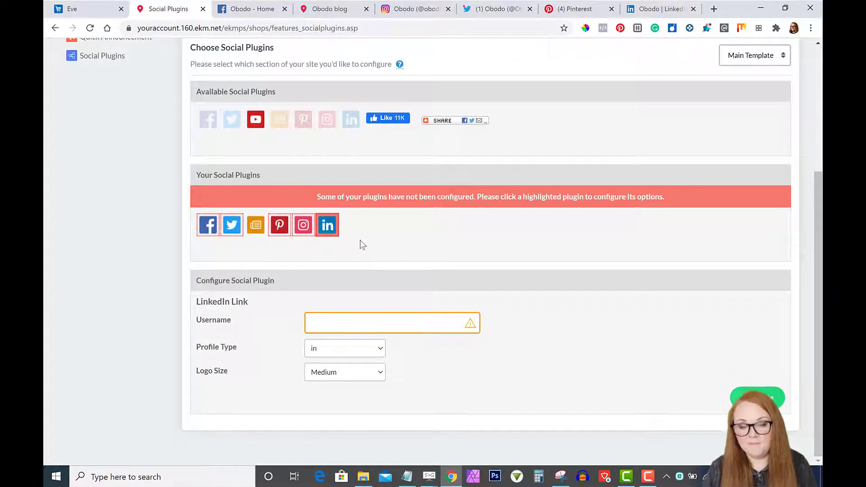
left_click(209, 230)
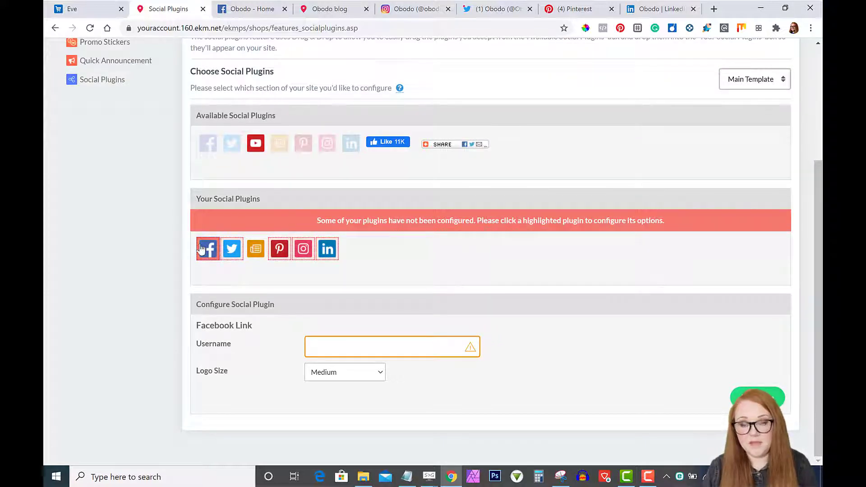
left_click(253, 11)
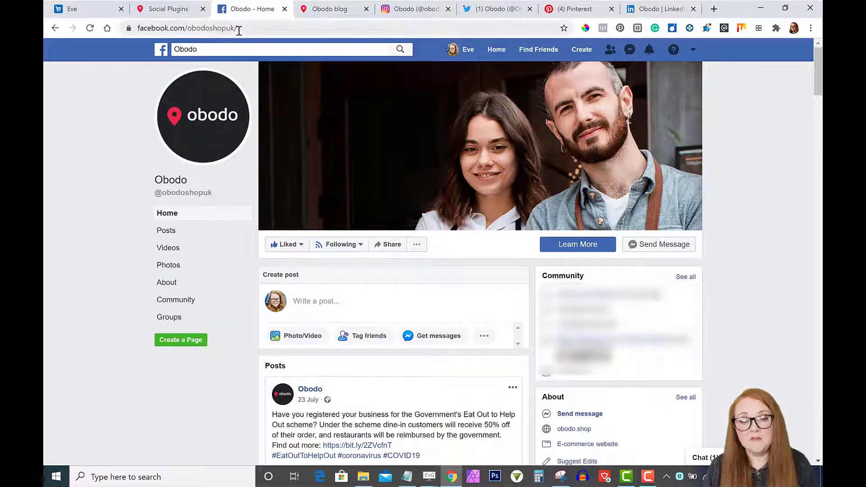
left_click_drag(239, 30, 190, 31)
right_click(240, 30)
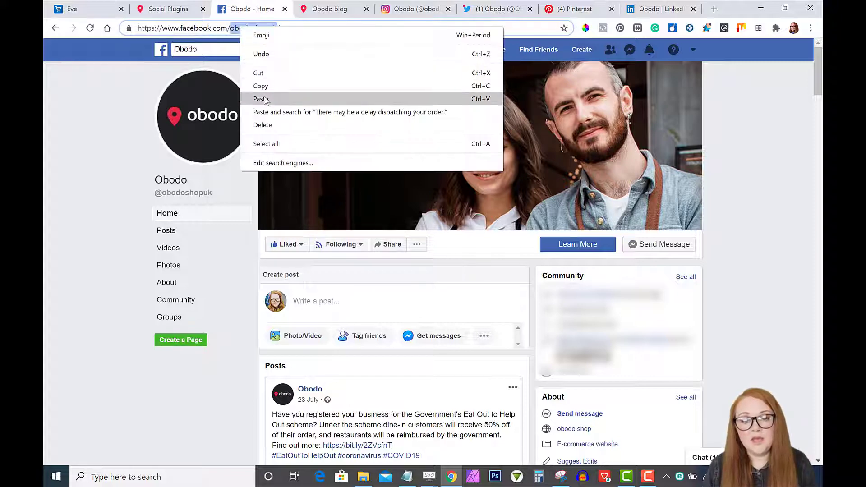
left_click(263, 87)
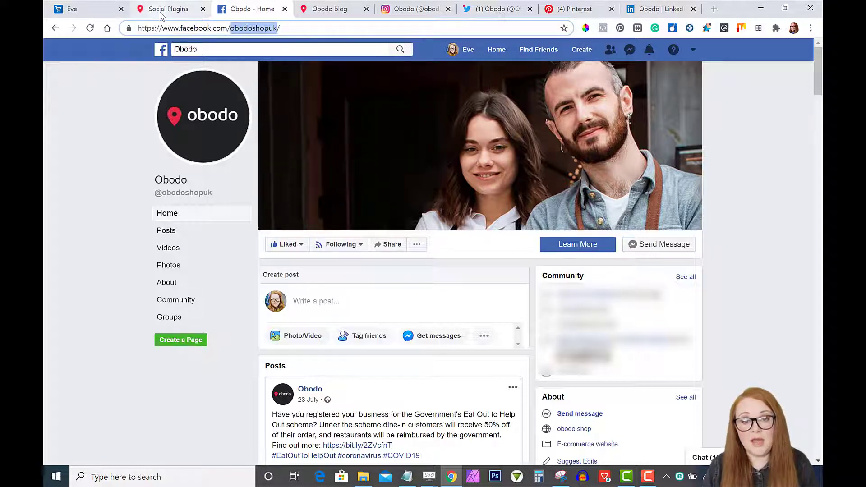
left_click(163, 14)
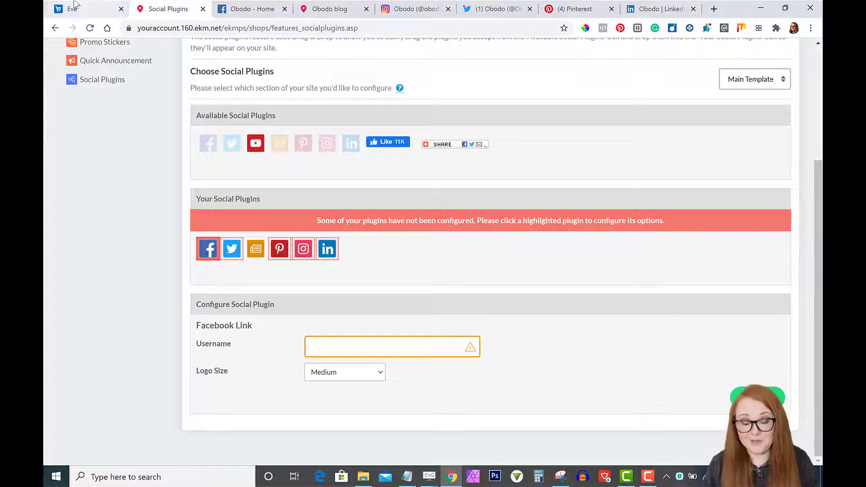
left_click(319, 346)
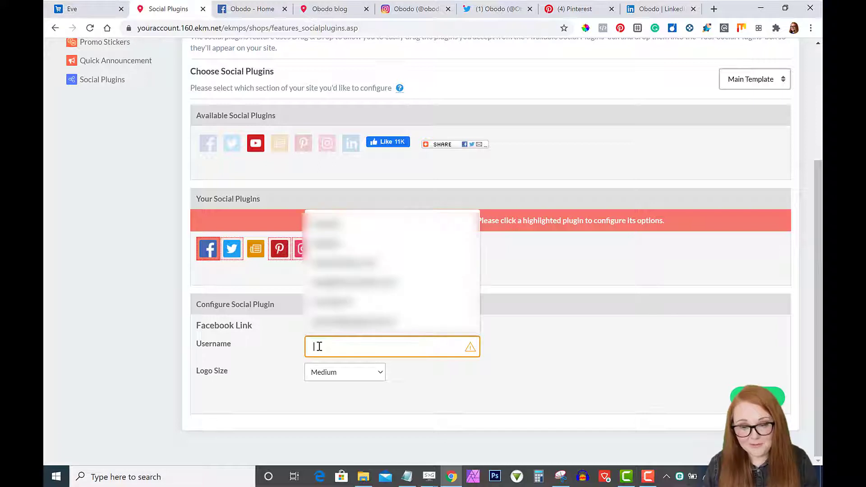
key("ctrl+v")
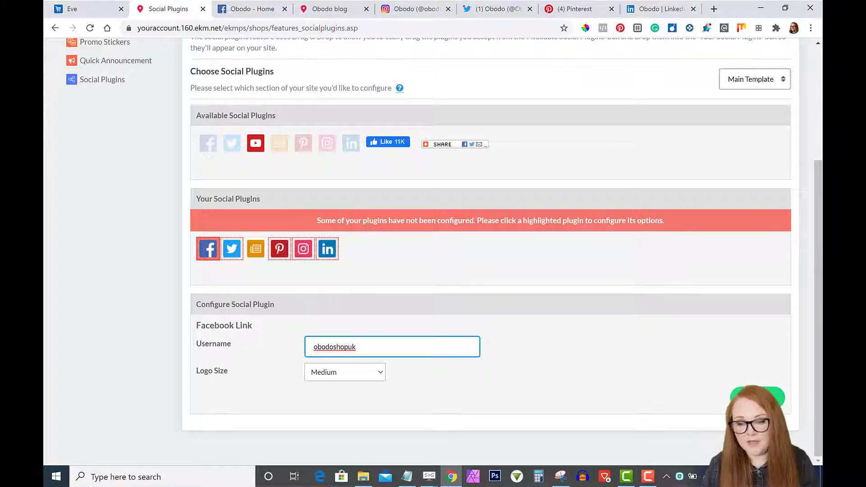
left_click(758, 398)
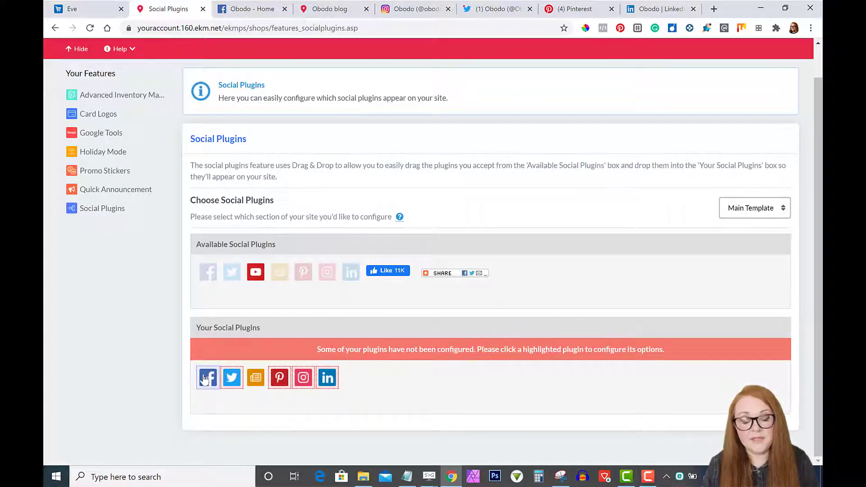
Step: Set the Twitter plugin's username to obodoshop, copied from the address of the shop's Twitter profile, and save it
left_click(232, 377)
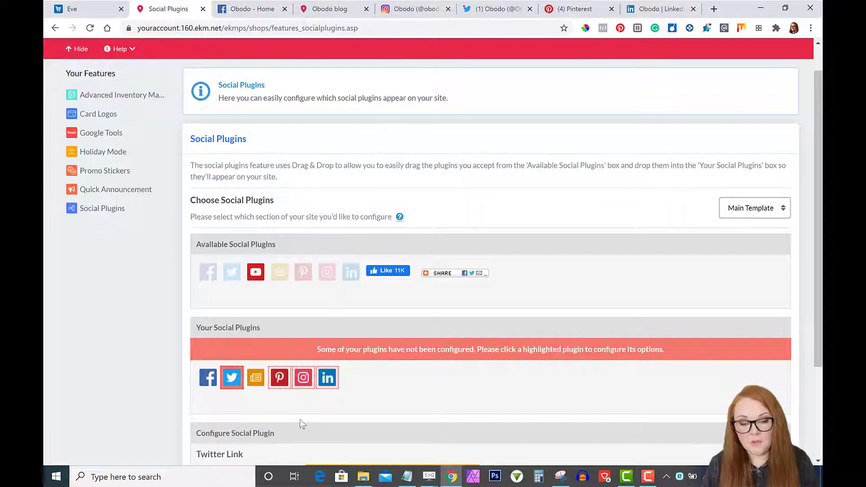
scroll(301, 425, "down", 2)
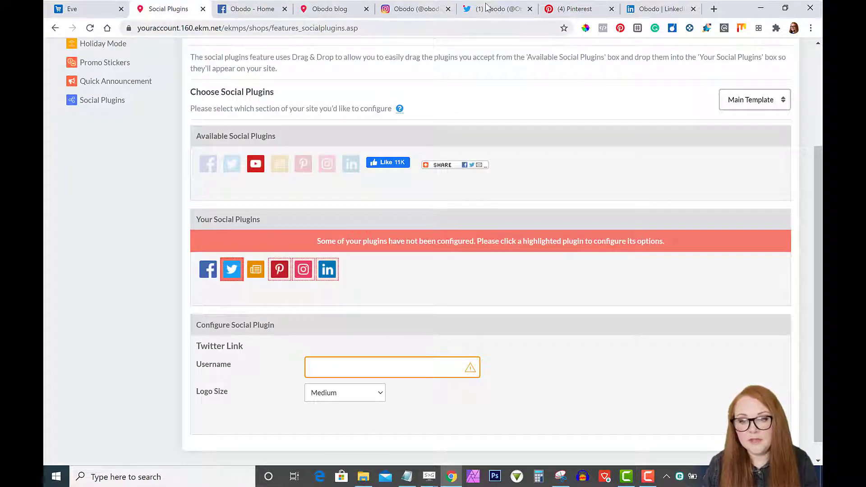
left_click(488, 6)
left_click_drag(216, 28, 178, 29)
right_click(212, 30)
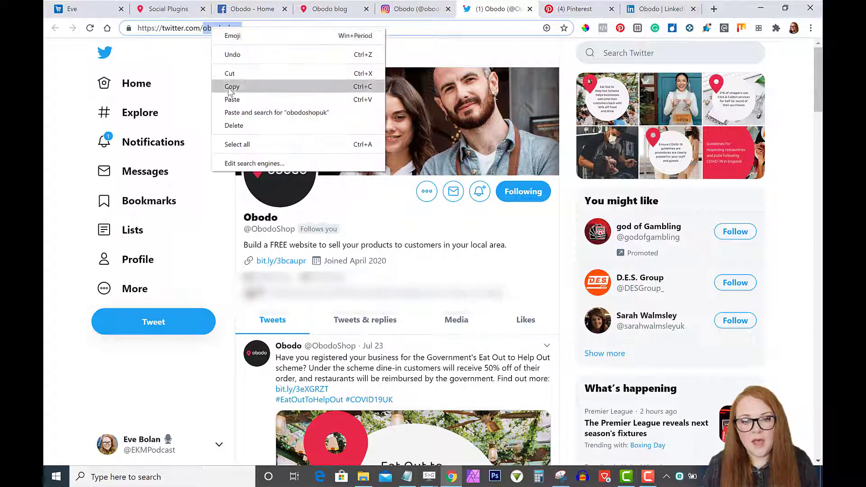
left_click(231, 87)
left_click(169, 9)
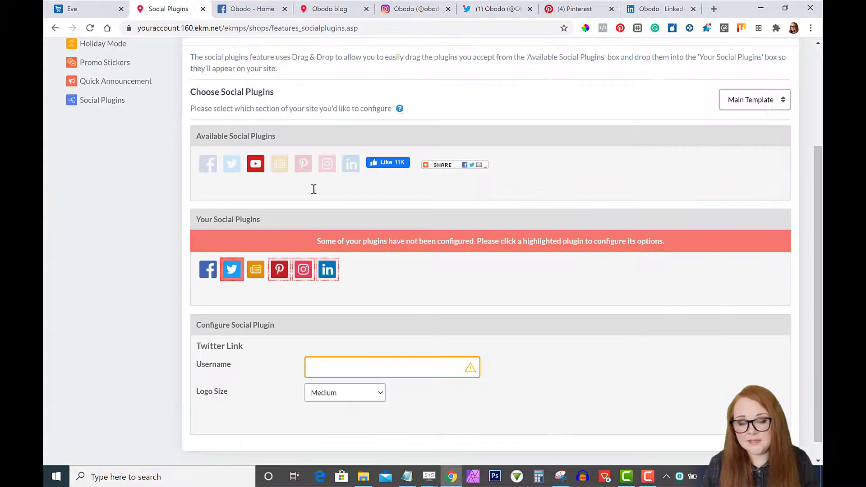
left_click(359, 372)
key("ctrl+v")
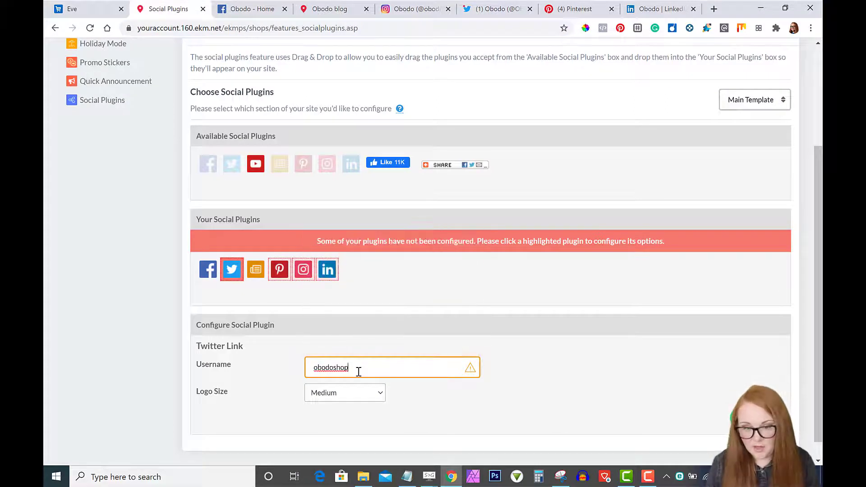
left_click(758, 418)
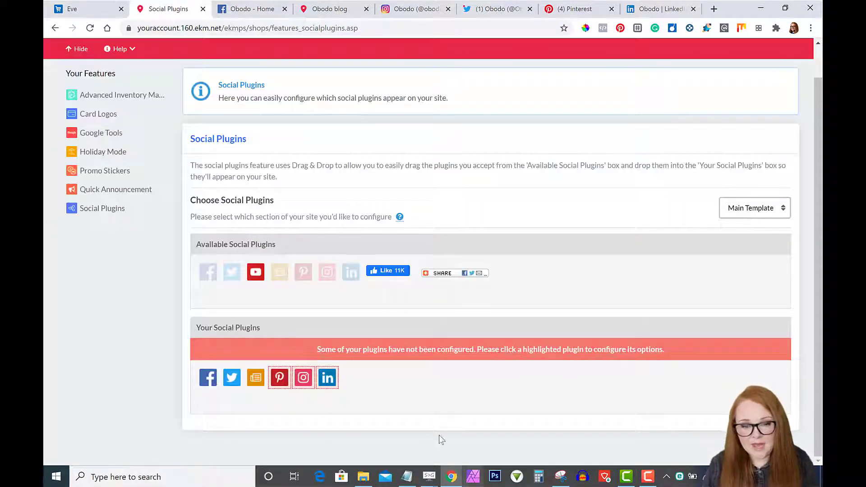
left_click(258, 383)
scroll(503, 339, "down", 3)
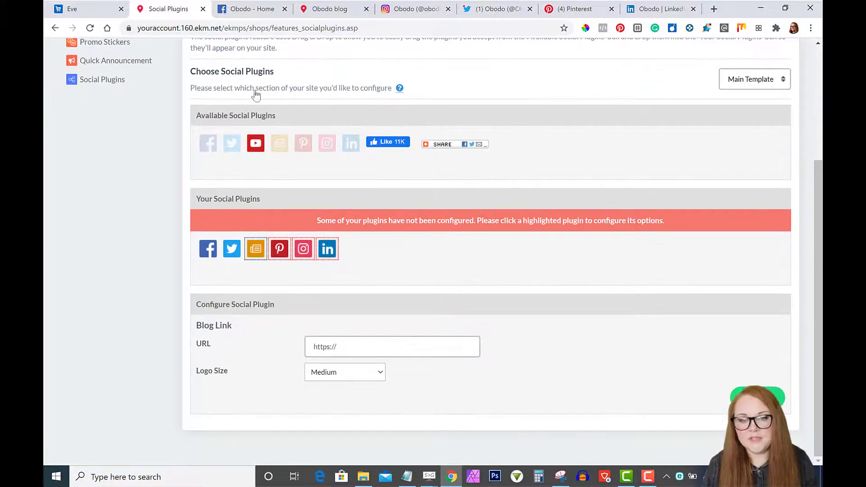
left_click(329, 9)
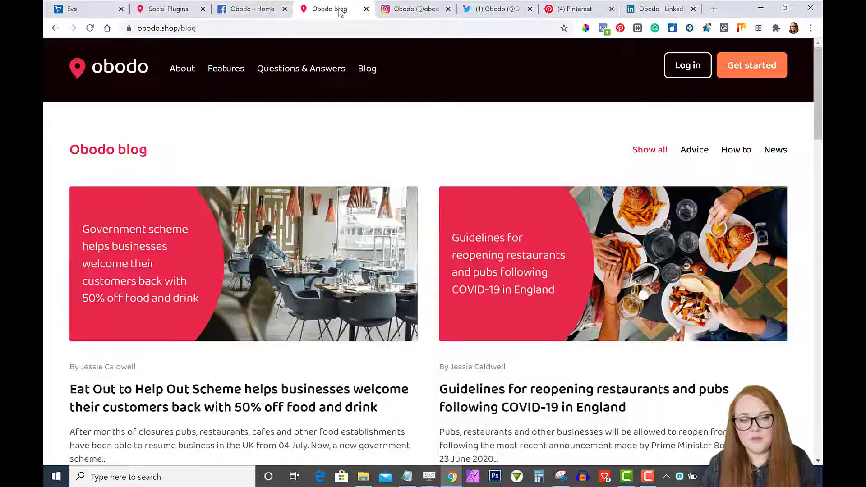
left_click(202, 28)
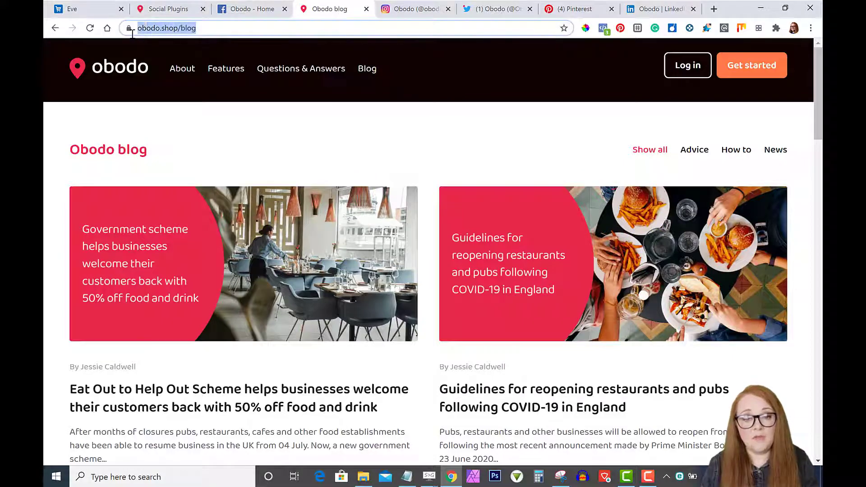
right_click(154, 26)
left_click(180, 85)
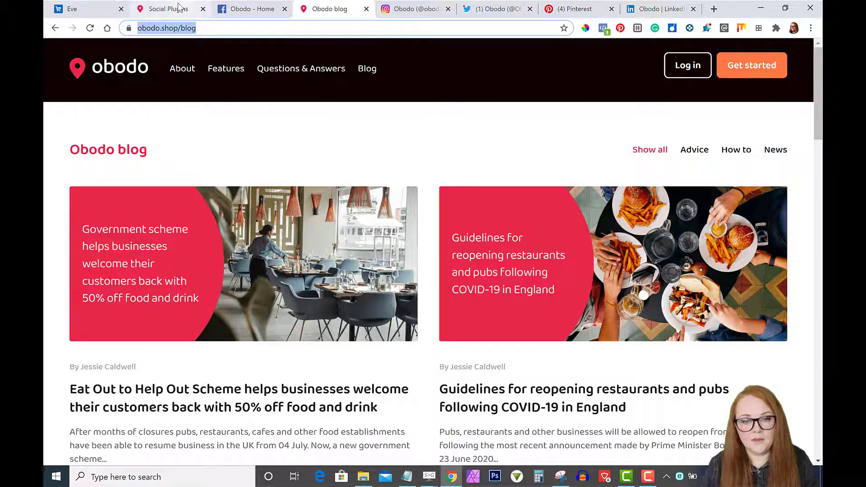
left_click(179, 9)
left_click(358, 344)
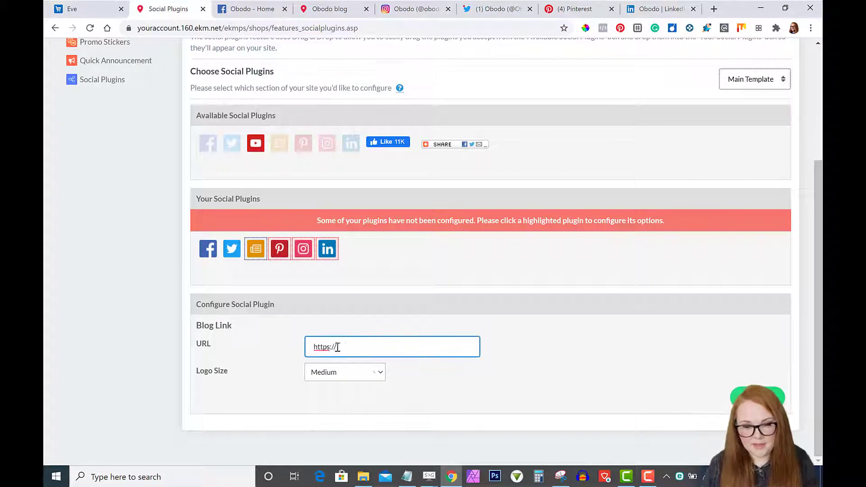
key("ctrl+v")
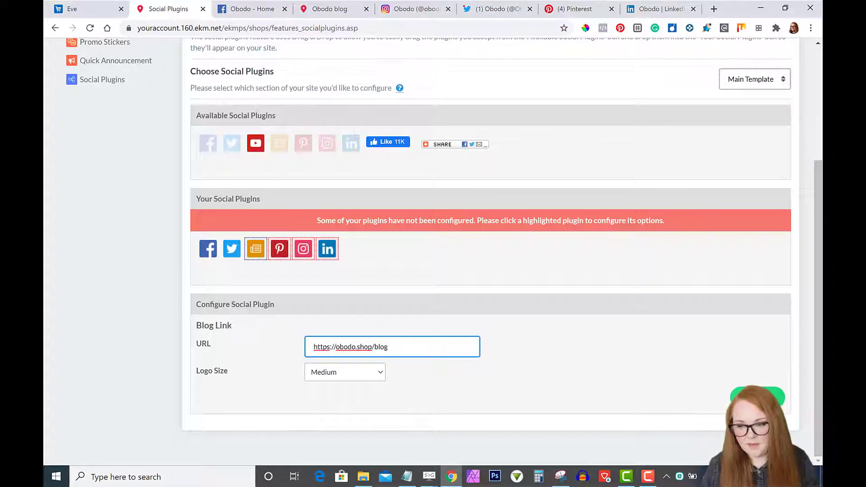
key("Return")
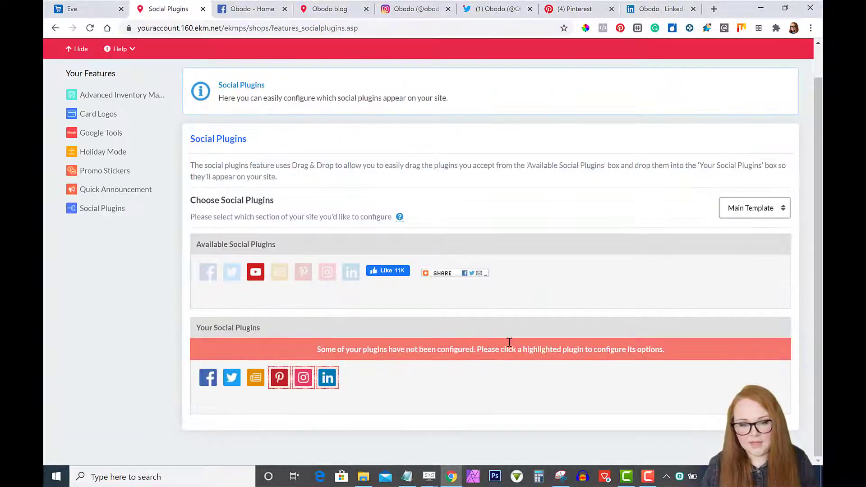
Step: Set the Pinterest plugin's username to obodoshop, copied from the address of the shop's Pinterest profile, and save it
left_click(280, 378)
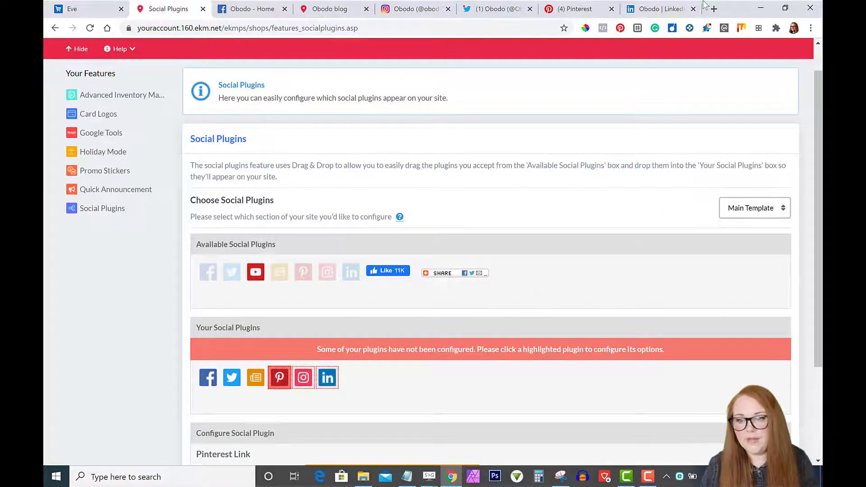
left_click(583, 9)
left_click_drag(189, 28, 229, 29)
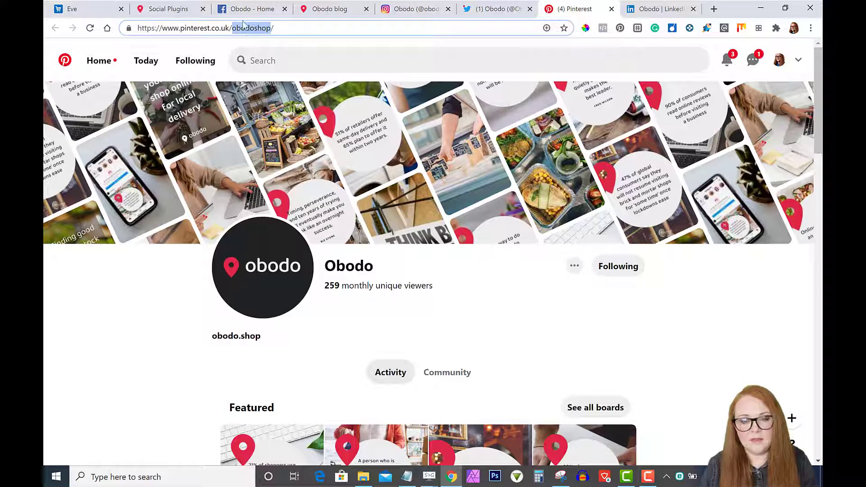
right_click(243, 23)
left_click(263, 83)
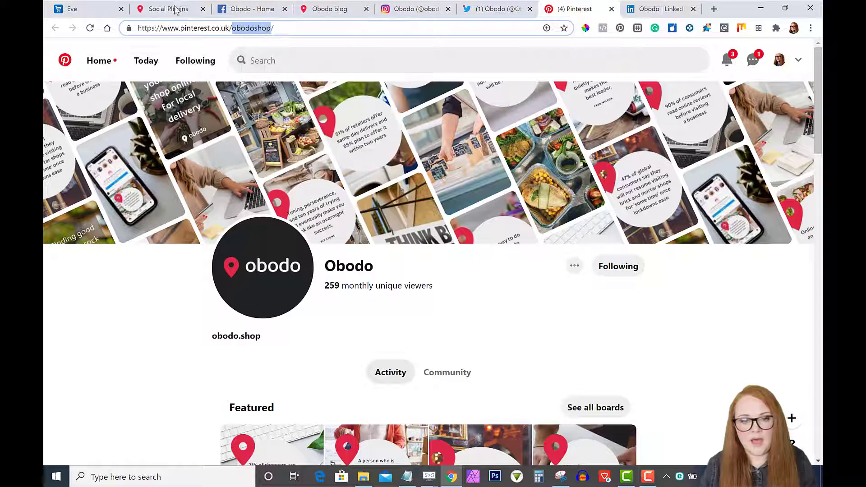
left_click(176, 9)
scroll(291, 423, "down", 2)
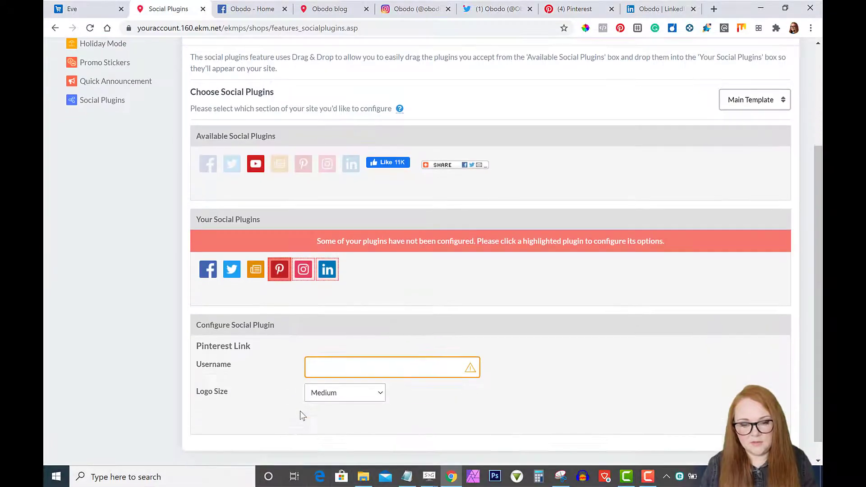
left_click(327, 364)
key("ctrl+v")
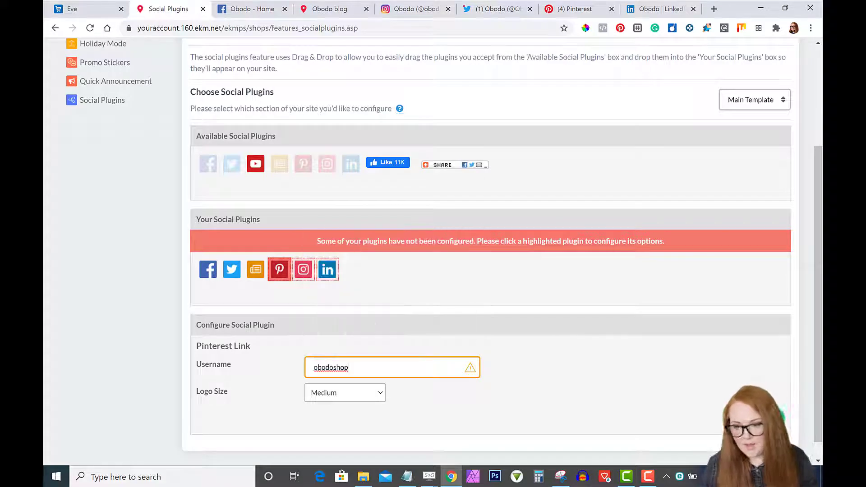
key("Return")
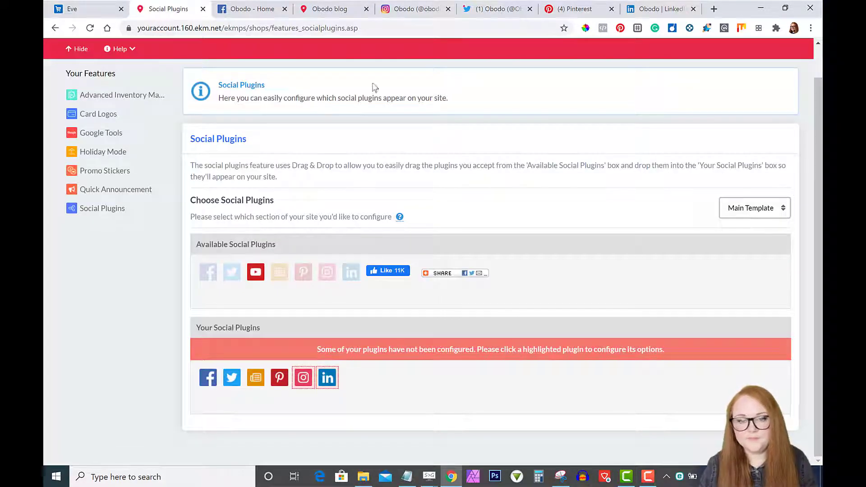
Step: Set the Instagram plugin's username to obodoshop, copied from the address of the shop's Instagram profile, and save it
left_click(305, 380)
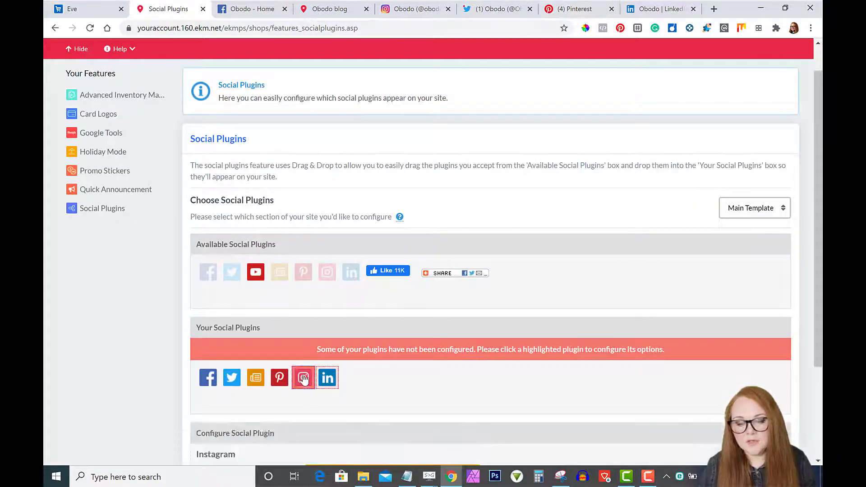
left_click(416, 9)
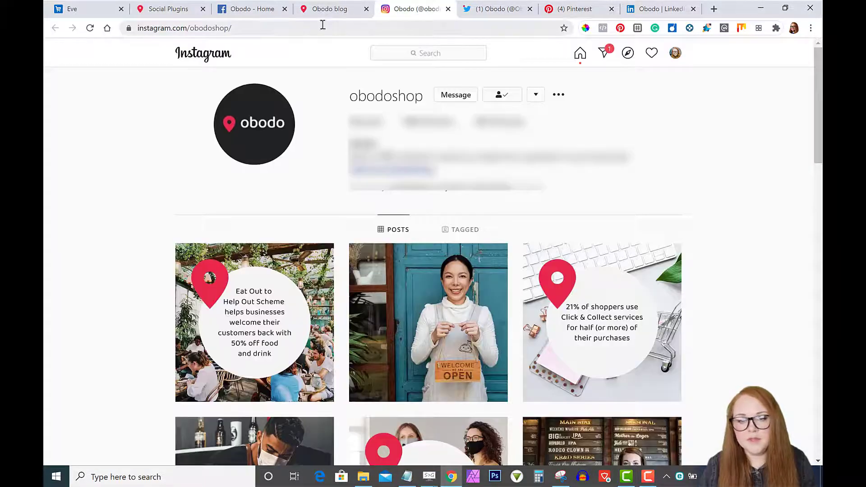
left_click_drag(229, 28, 192, 27)
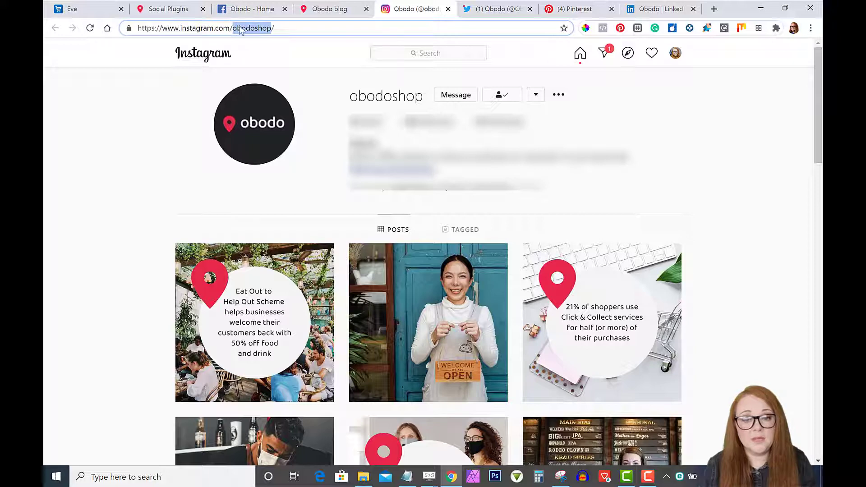
right_click(241, 29)
left_click(253, 84)
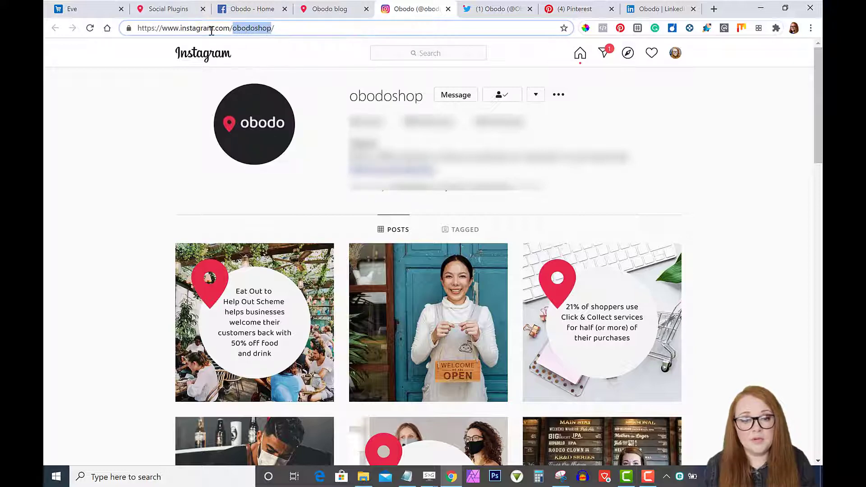
left_click(183, 9)
scroll(362, 435, "down", 3)
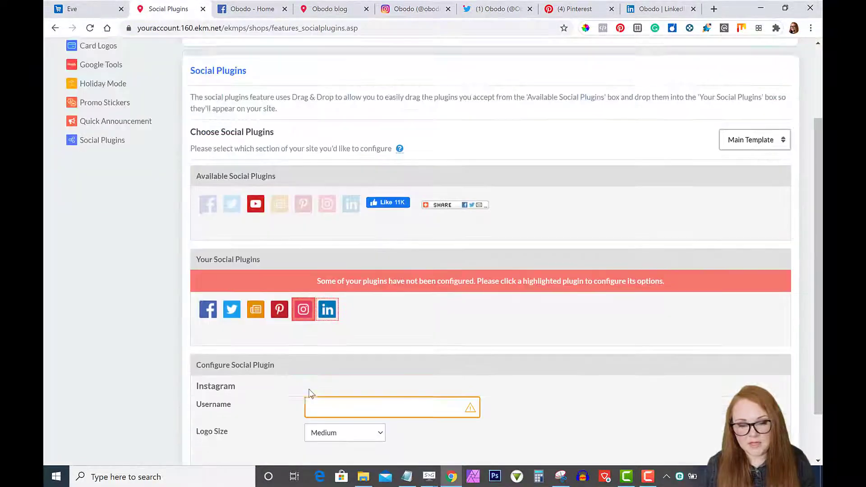
left_click(329, 342)
key("ctrl+v")
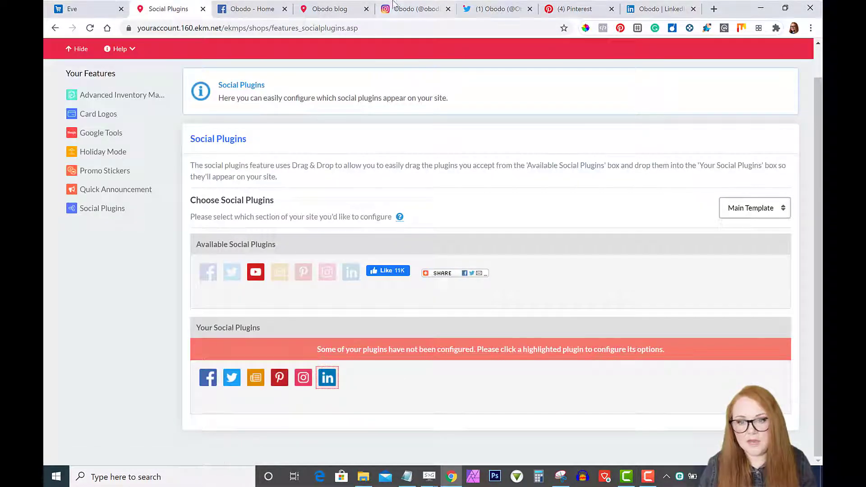
Step: Set the LinkedIn plugin's username to obodoshop, copied from the address of the company's LinkedIn page, and save it
left_click(327, 378)
left_click(659, 8)
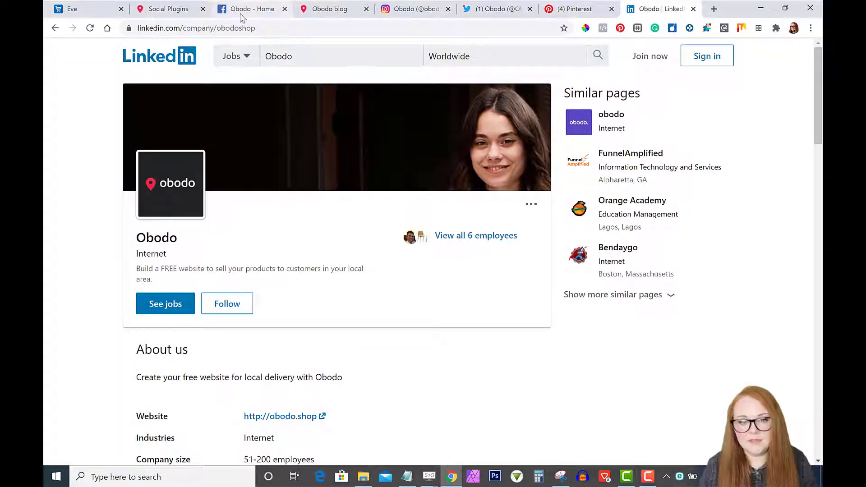
left_click_drag(258, 28, 216, 28)
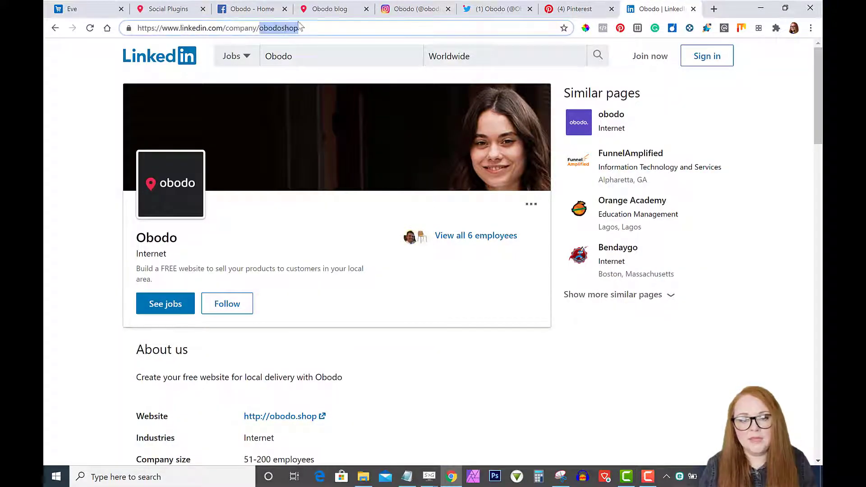
right_click(278, 30)
left_click(312, 85)
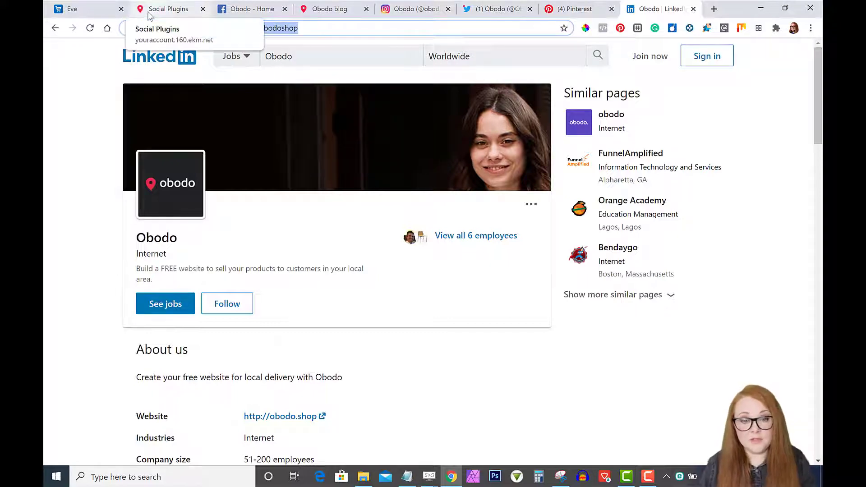
left_click(167, 9)
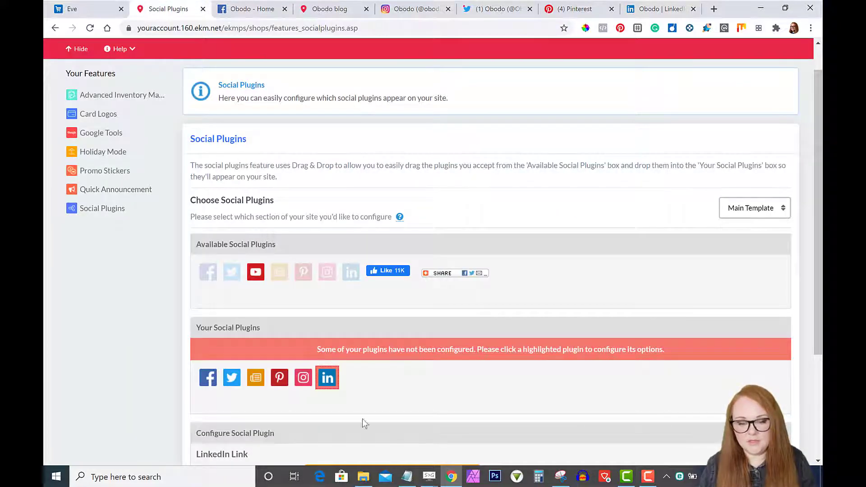
scroll(362, 419, "down", 3)
left_click(336, 323)
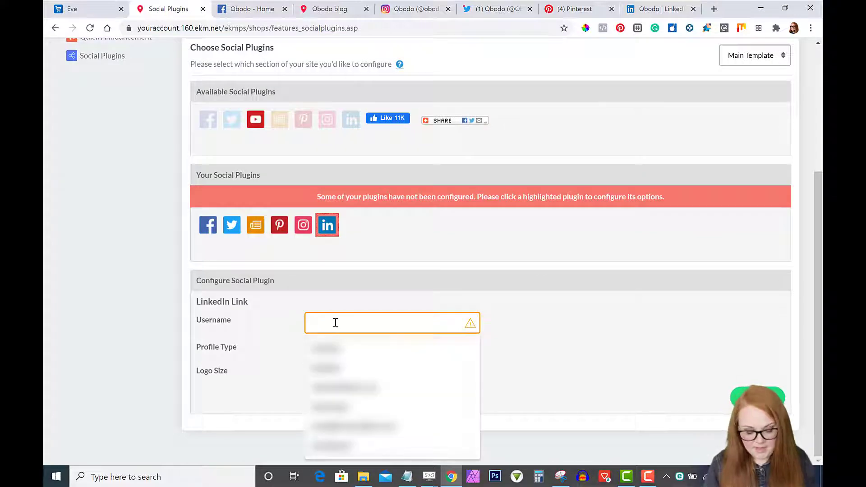
type("obodoshop")
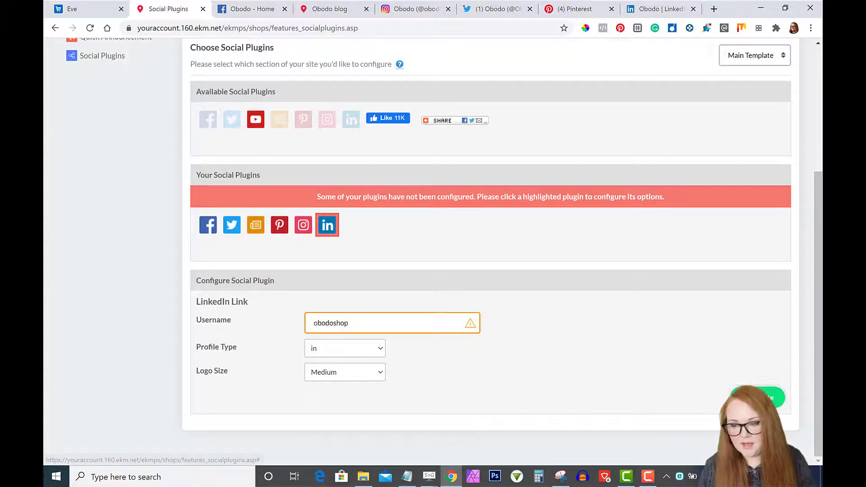
left_click(762, 398)
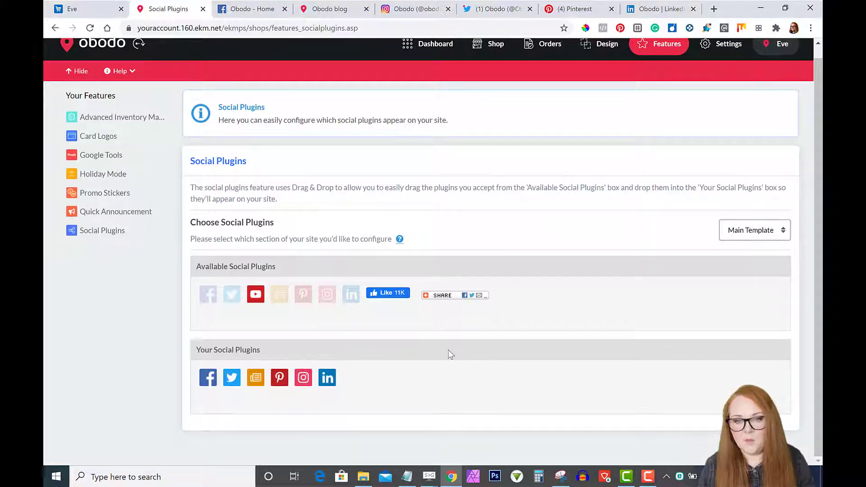
Step: Open the Shop page in a new browser tab and close the Facebook, blog, Instagram, Twitter, Pinterest and LinkedIn pages
scroll(448, 350, "up", 1)
right_click(501, 59)
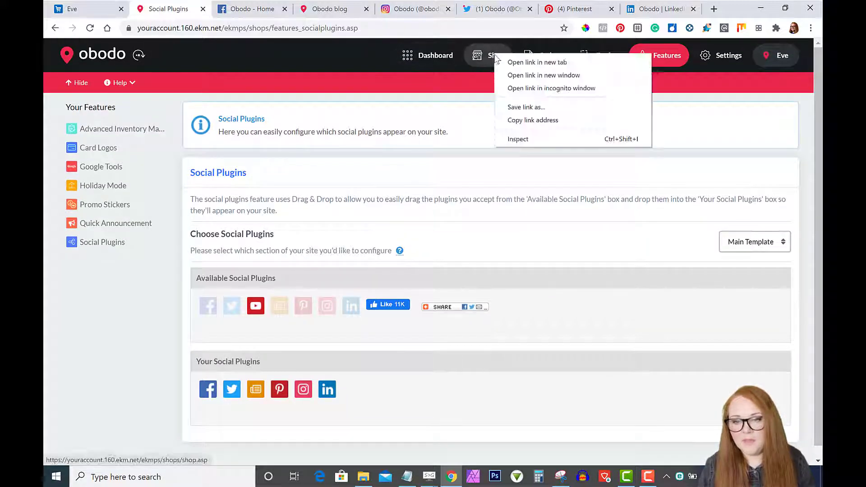
left_click(510, 61)
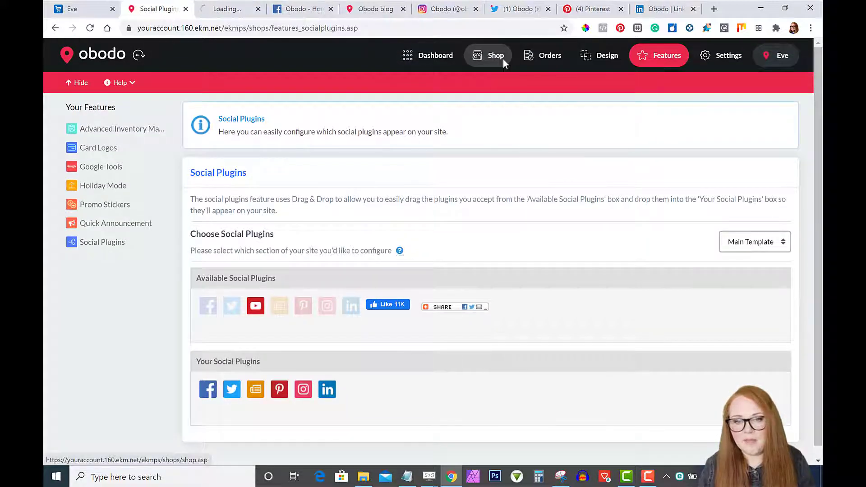
left_click(331, 9)
left_click(331, 9)
left_click(331, 9)
left_click(331, 9)
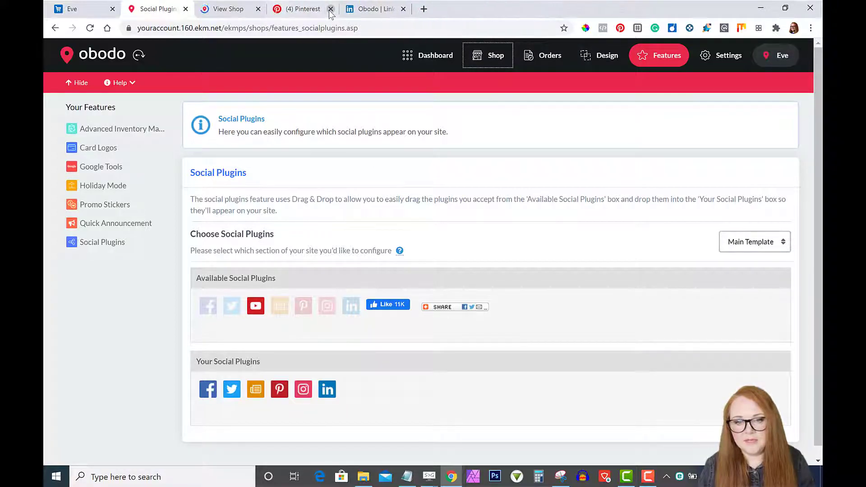
left_click(331, 9)
left_click(331, 9)
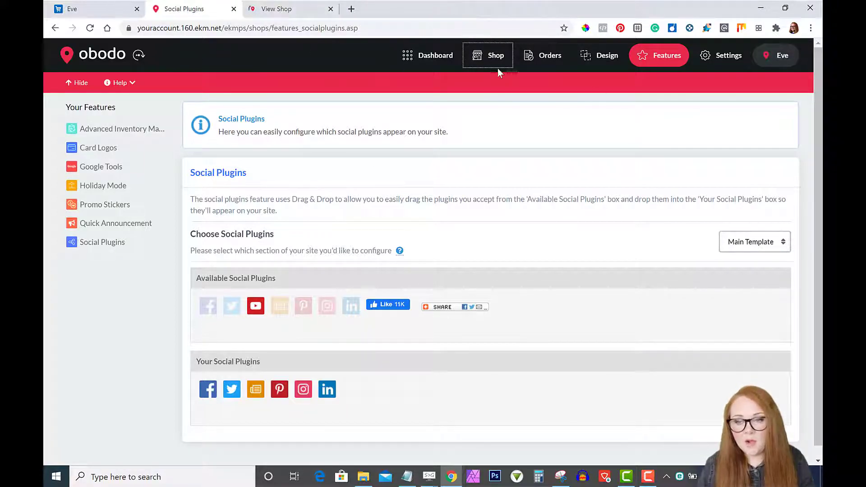
Step: Examine the social media icons in the footer of the shop's home page
left_click(341, 9)
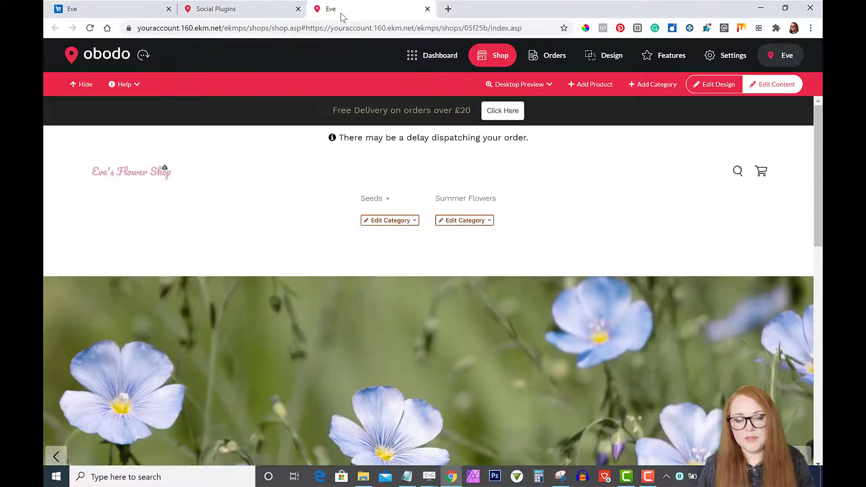
scroll(334, 99, "down", 15)
scroll(335, 98, "down", 1)
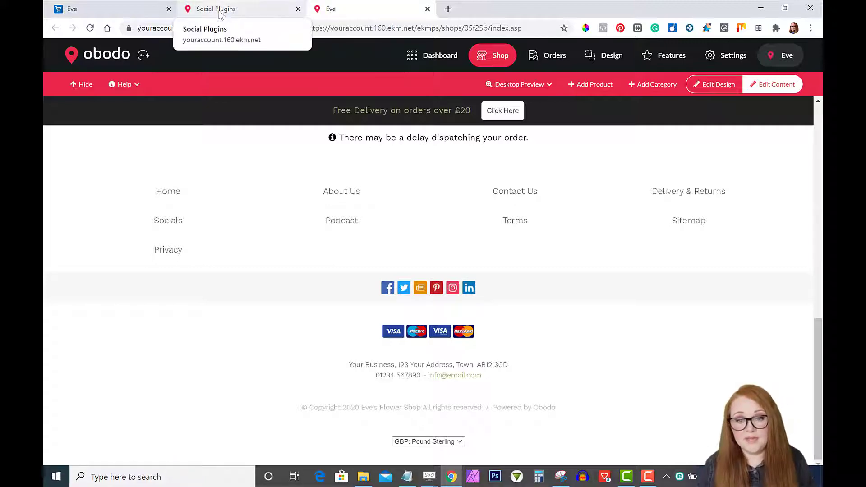
Step: Open the View All page of the Seeds category from the shop's navigation
scroll(308, 316, "up", 15)
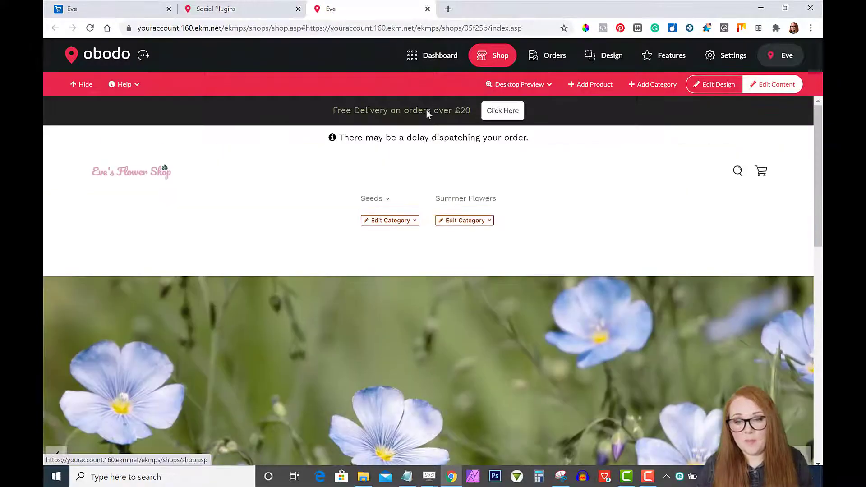
mouse_move(378, 199)
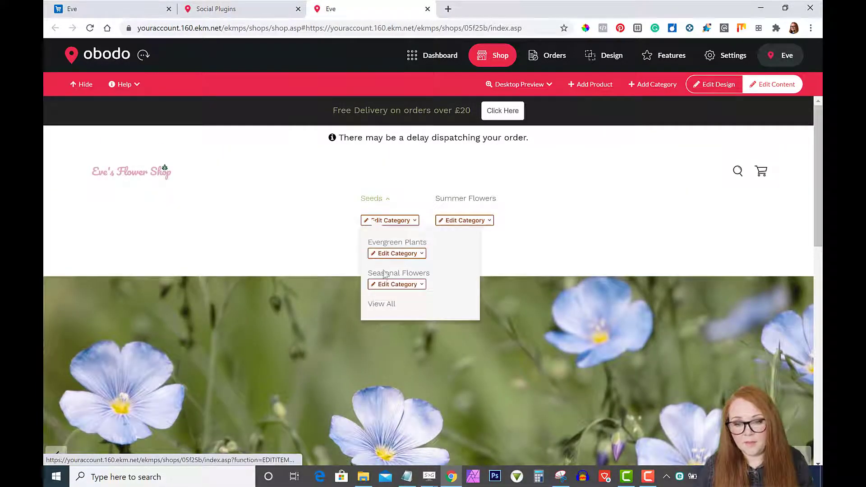
left_click(382, 307)
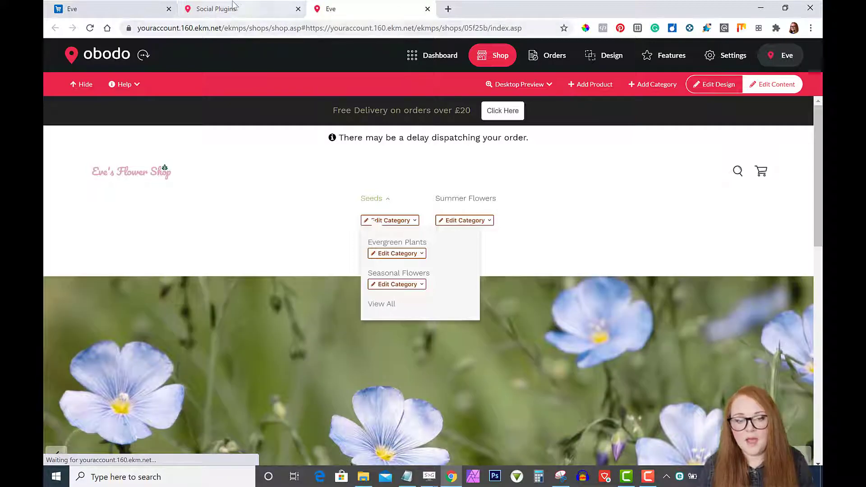
Step: Return to the Social Plugins settings, choose the Product Page section and add the AddThis Share plugin to Your Social Plugins
left_click(234, 8)
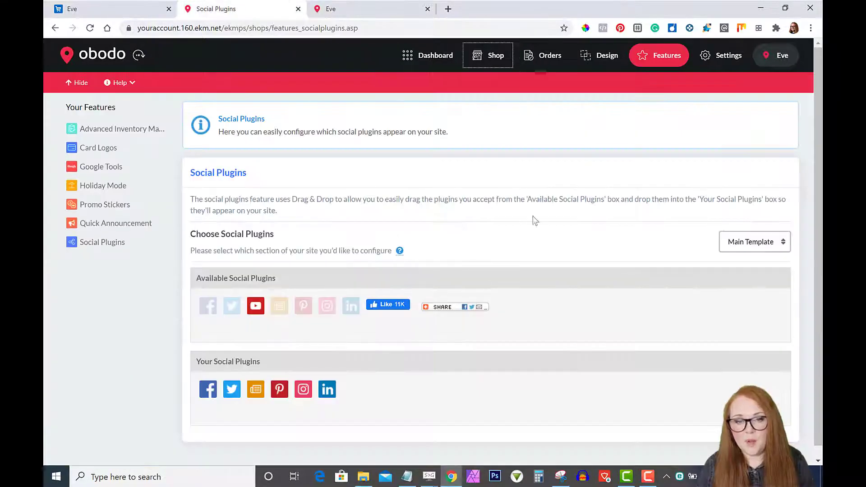
scroll(346, 218, "down", 1)
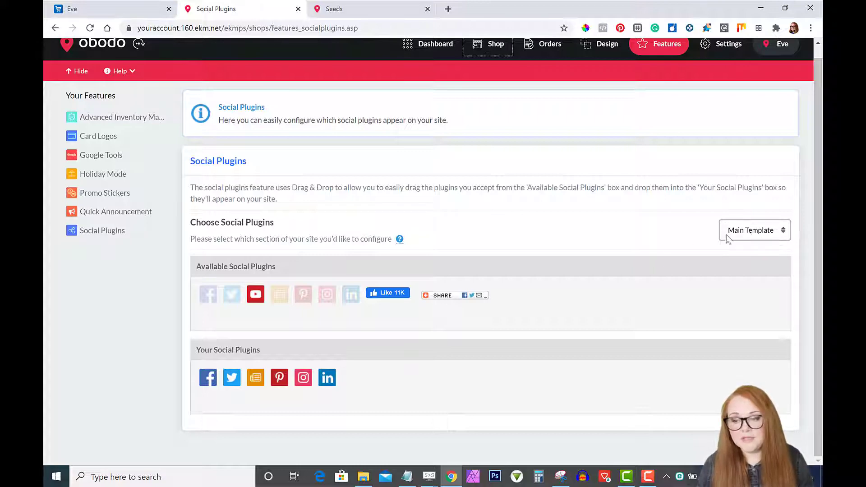
left_click(786, 233)
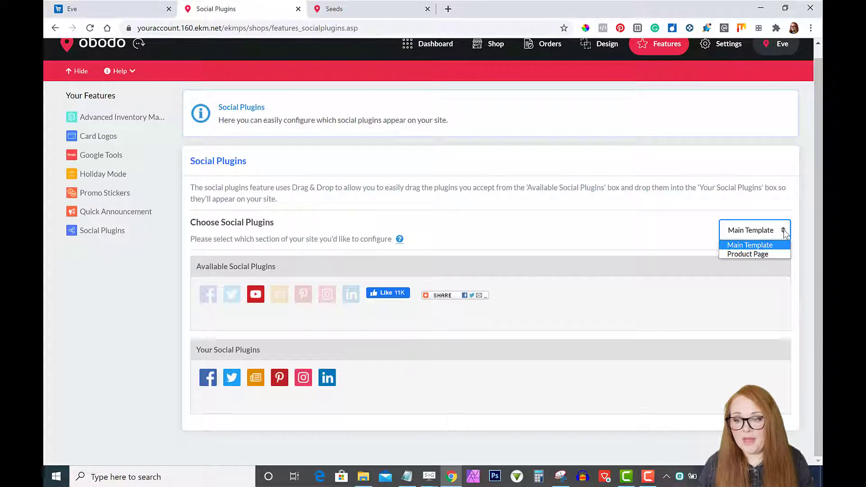
left_click(753, 256)
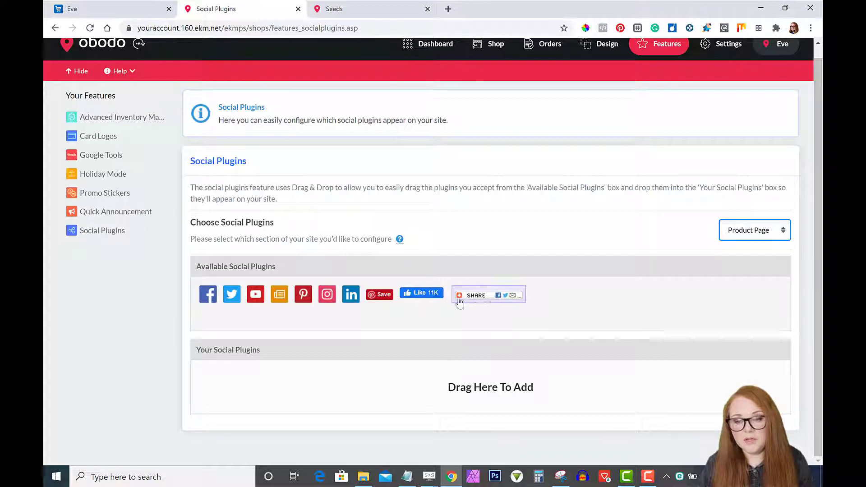
left_click_drag(489, 298, 253, 388)
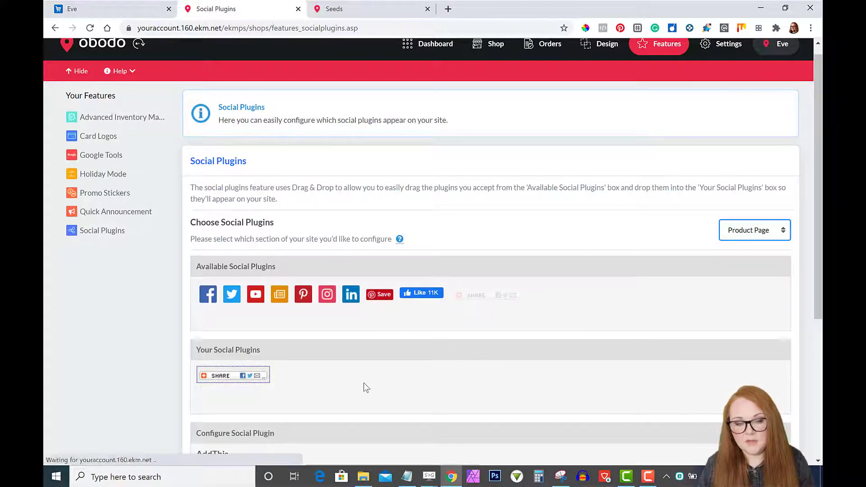
Step: Choose the AddThis style with the separate Like, Tweet and Share buttons for the product page
scroll(363, 383, "down", 2)
scroll(355, 285, "down", 2)
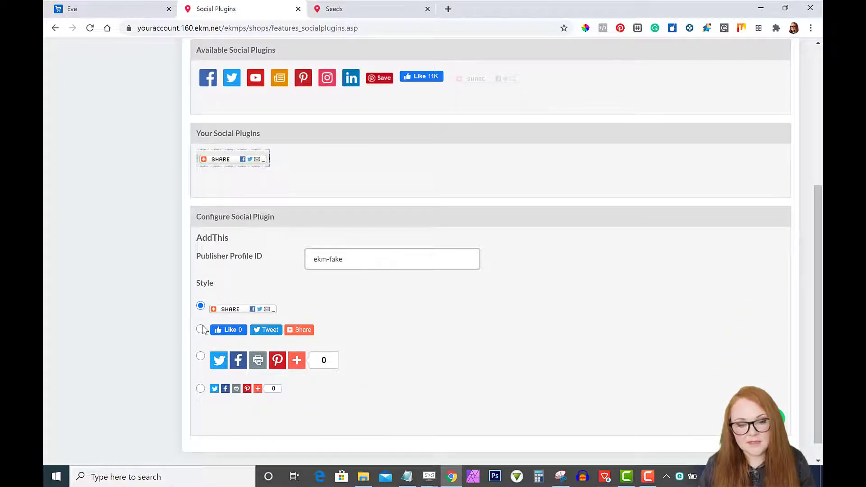
left_click(201, 330)
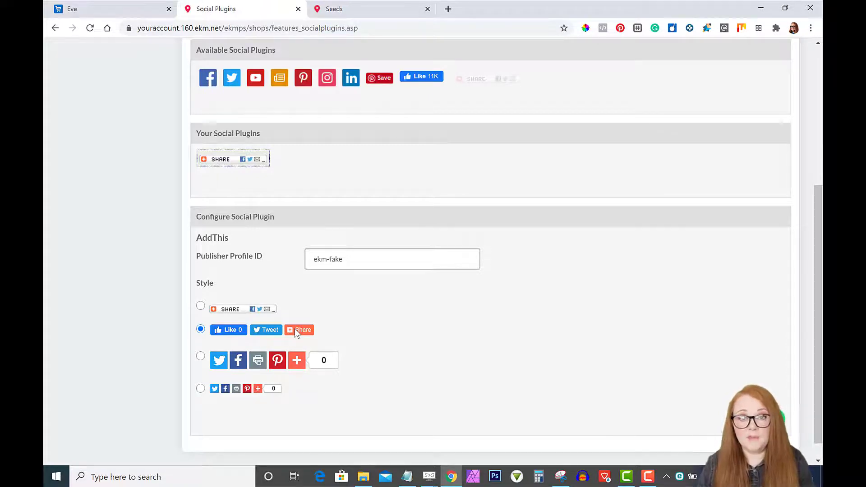
Step: Save the AddThis plugin's configuration for the product page
scroll(425, 360, "up", 1)
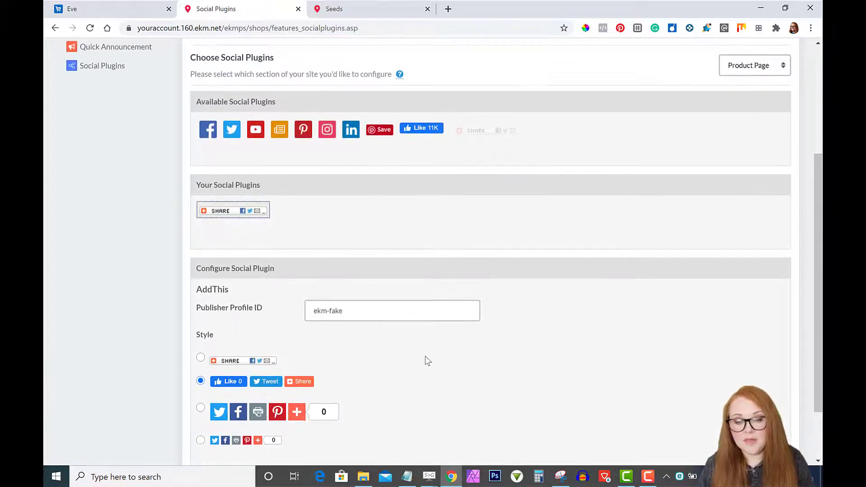
scroll(316, 343, "down", 2)
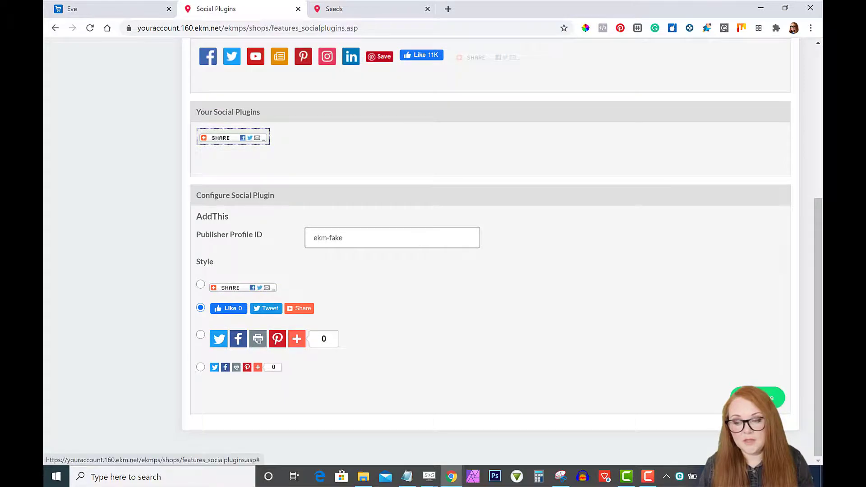
left_click(763, 398)
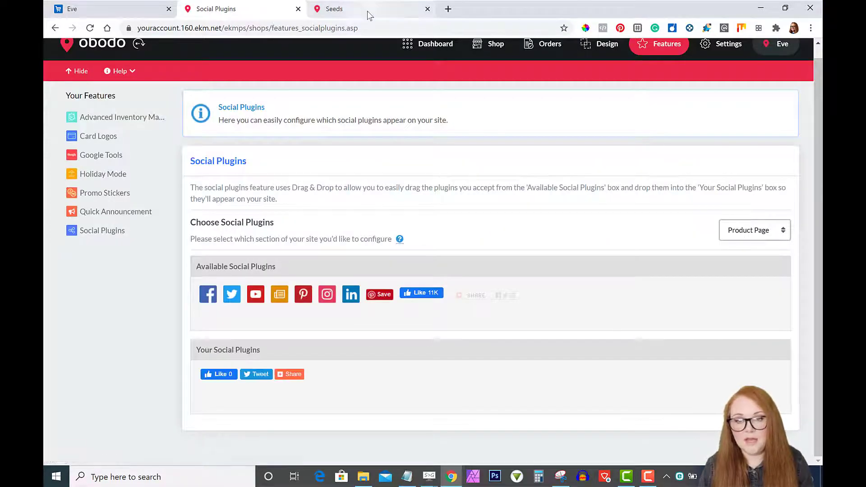
Step: Open the Chrystanthemum Seeds product page from the shop's Seeds category and examine its social buttons and the Share options
left_click(367, 10)
scroll(253, 235, "down", 5)
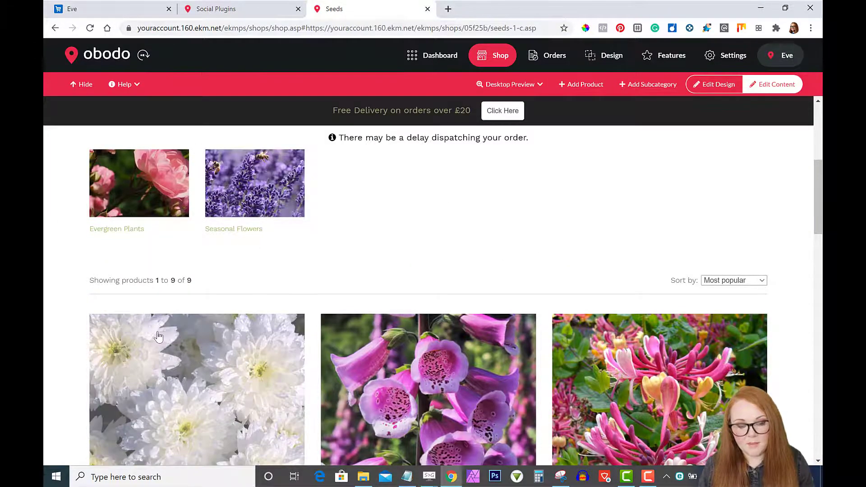
scroll(158, 357, "down", 4)
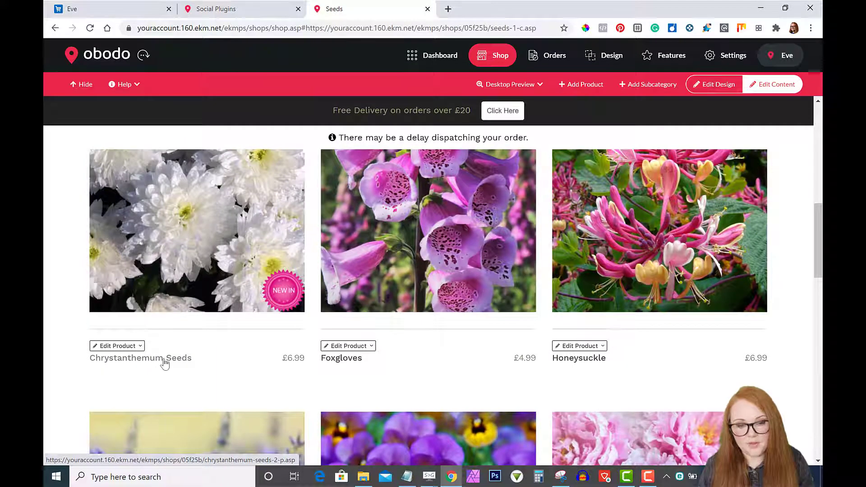
left_click(163, 363)
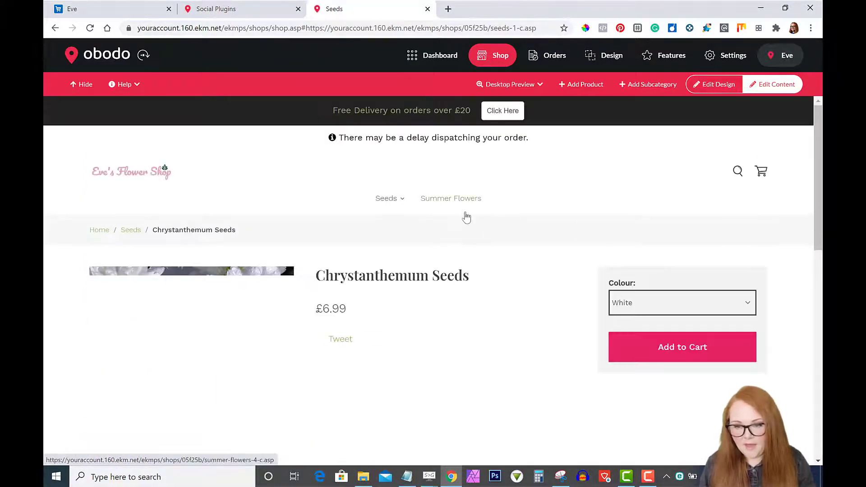
scroll(568, 237, "down", 4)
scroll(568, 238, "up", 3)
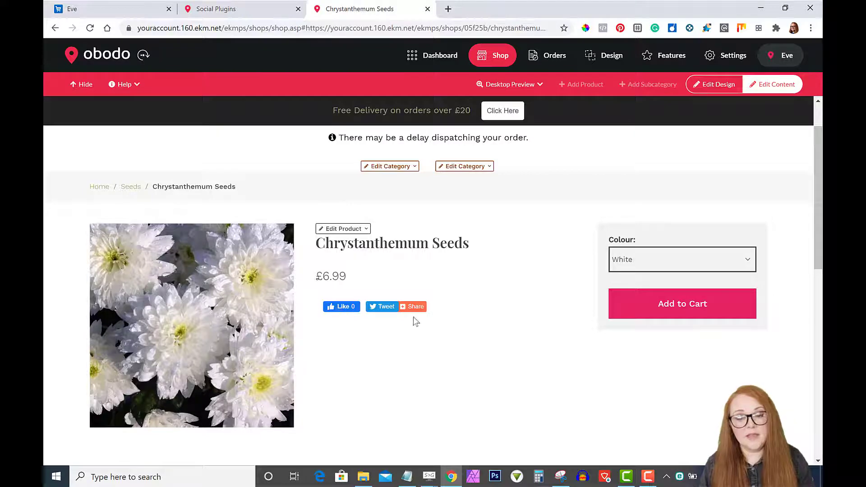
mouse_move(411, 308)
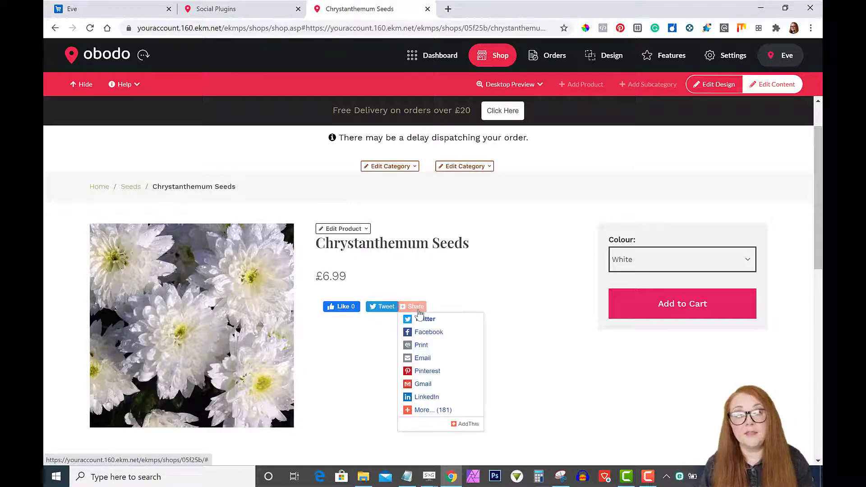